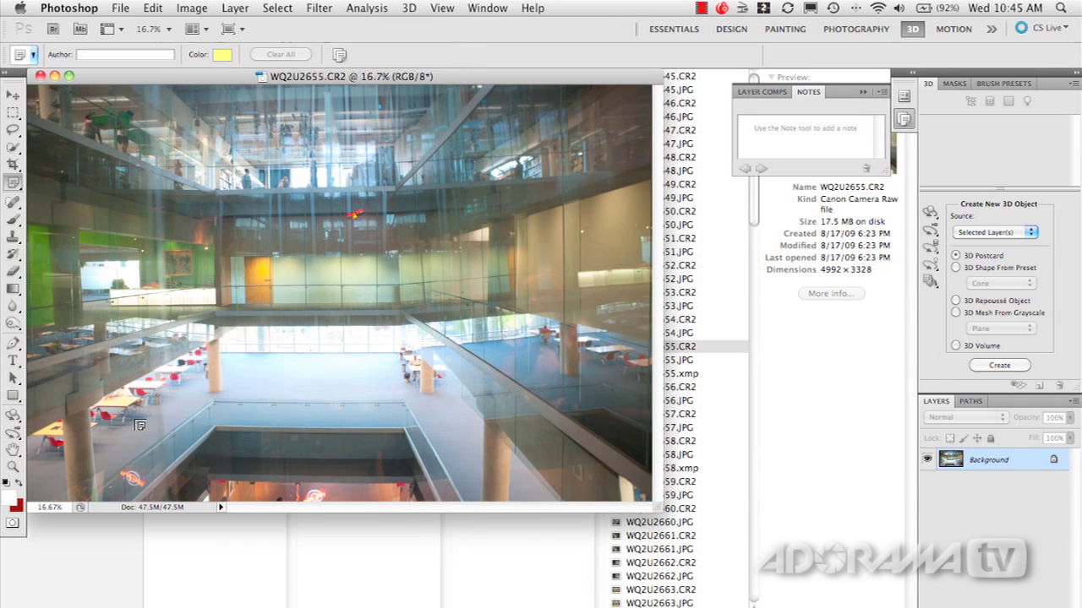
# Show the atrium photo full screen on a grey backdrop and pan it up and left
pyautogui.press('f')
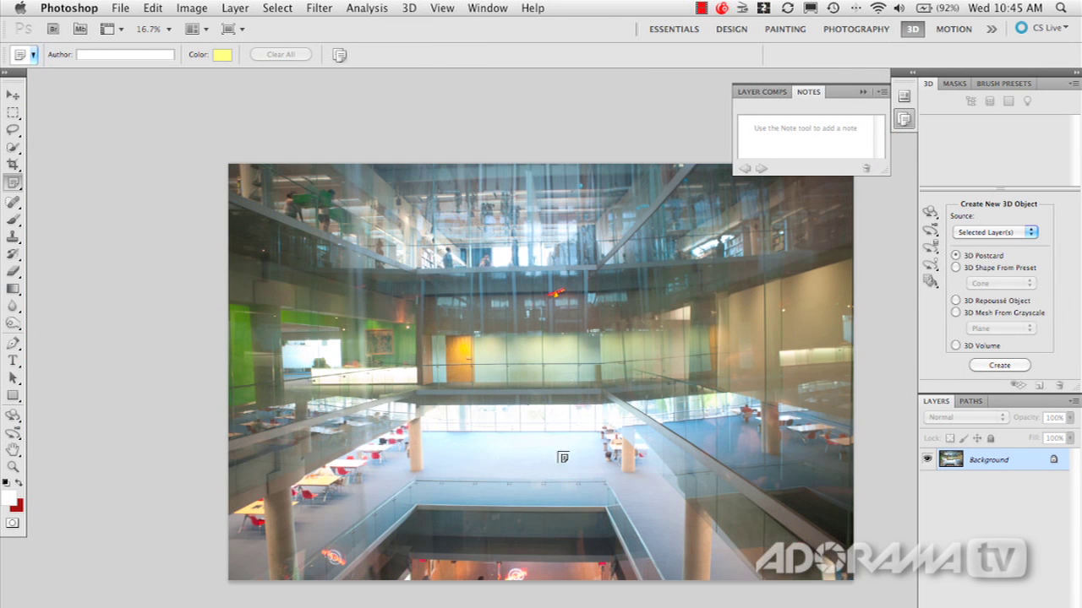
pyautogui.moveTo(508, 369); pyautogui.dragTo(404, 338)
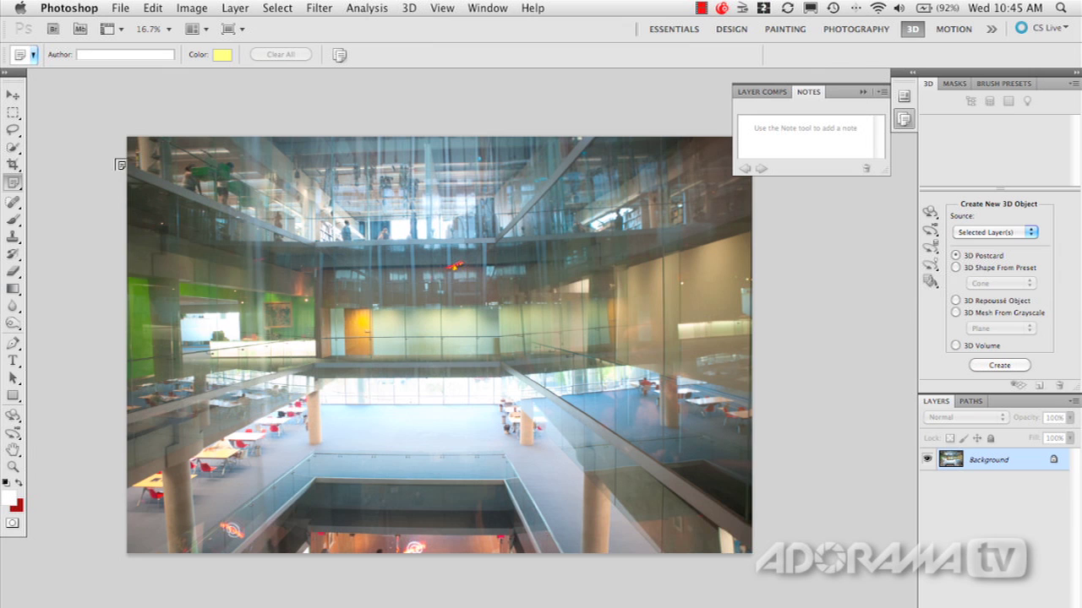
pyautogui.click(113, 10)
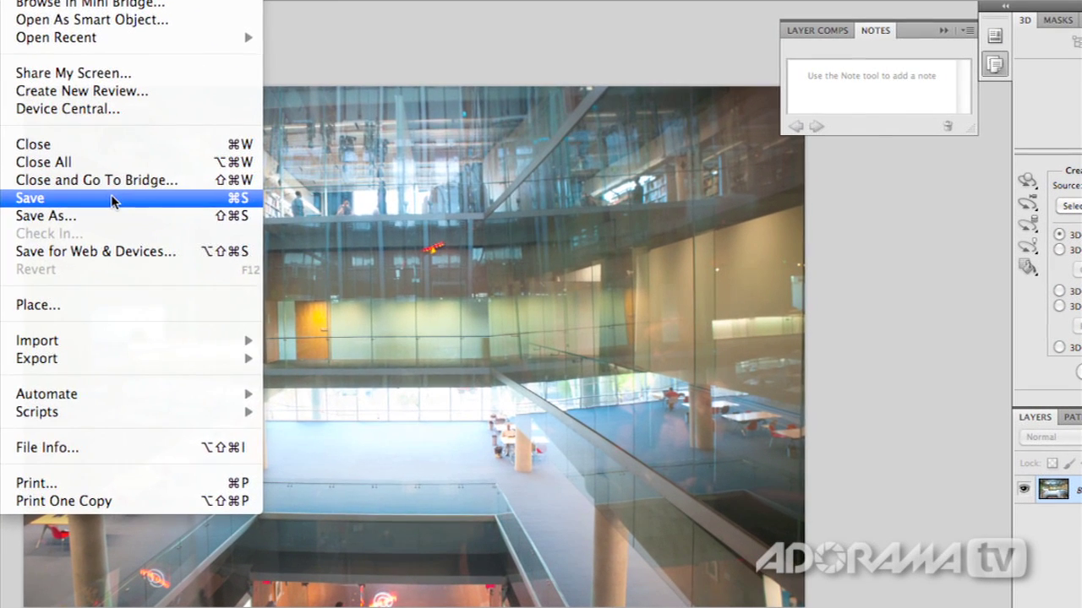
# Save the photo as WQ2U2655.psd into the Phoenix Library Photos folder
pyautogui.click(113, 200)
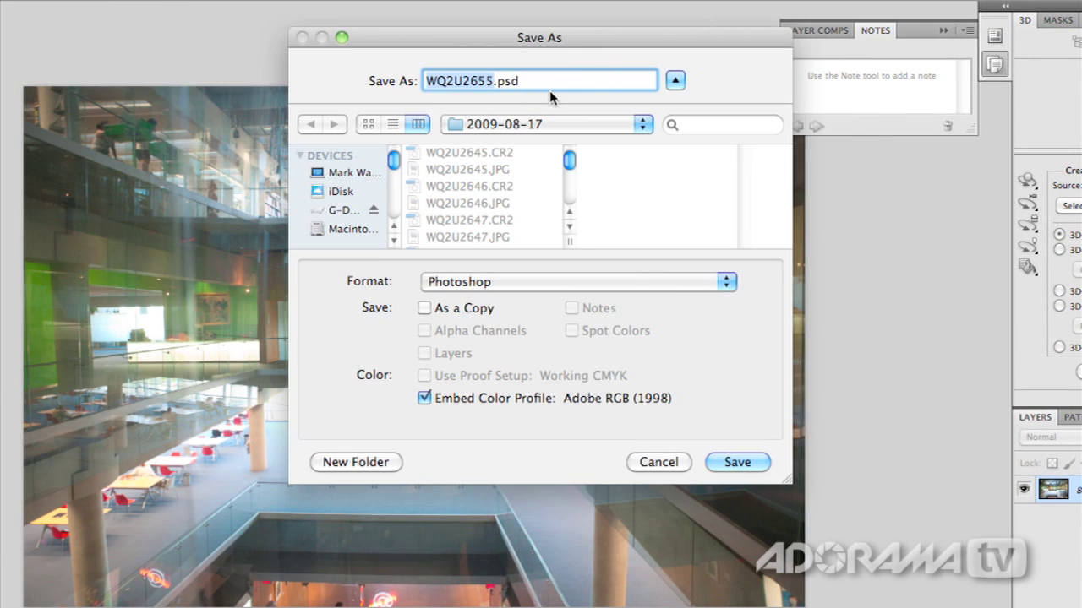
pyautogui.click(640, 136)
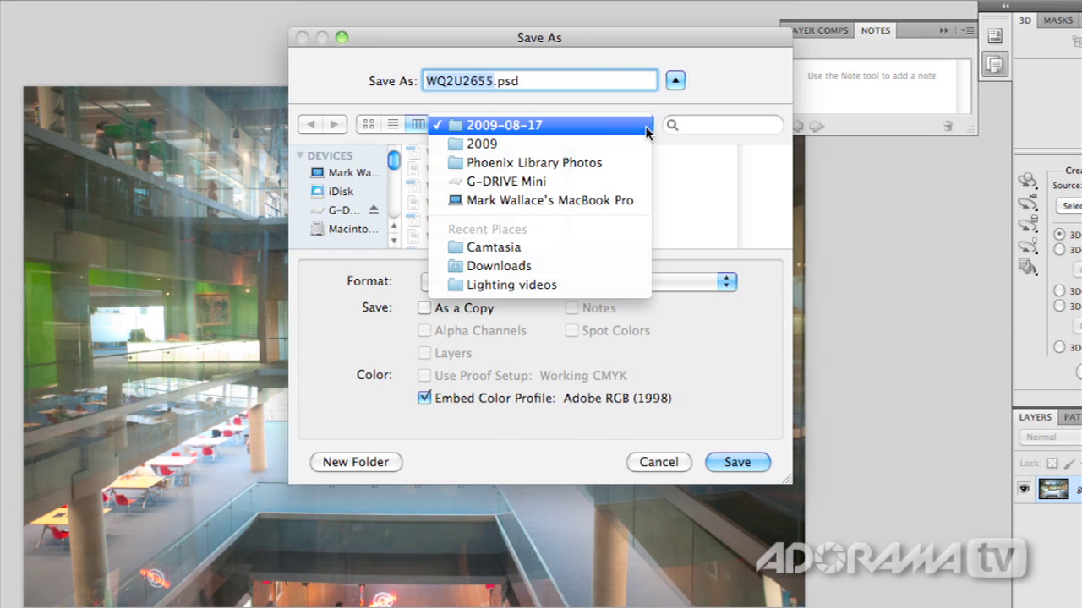
pyautogui.click(616, 166)
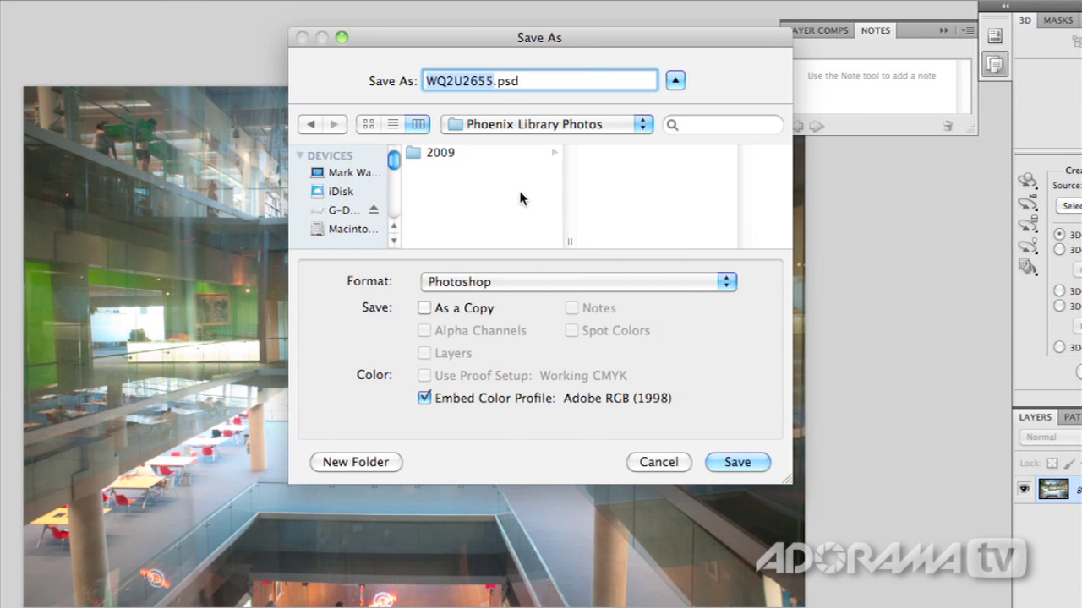
pyautogui.click(738, 462)
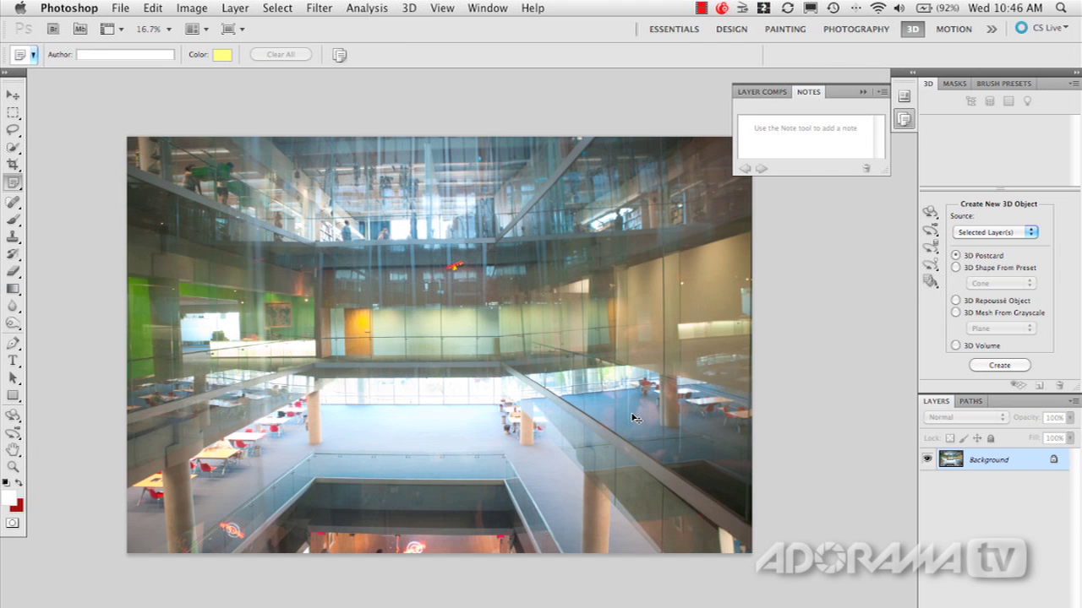
# In Finder, select WQ2U2655.psd to check its 49 MB details, then return to Lightroom
pyautogui.press('super+Tab')
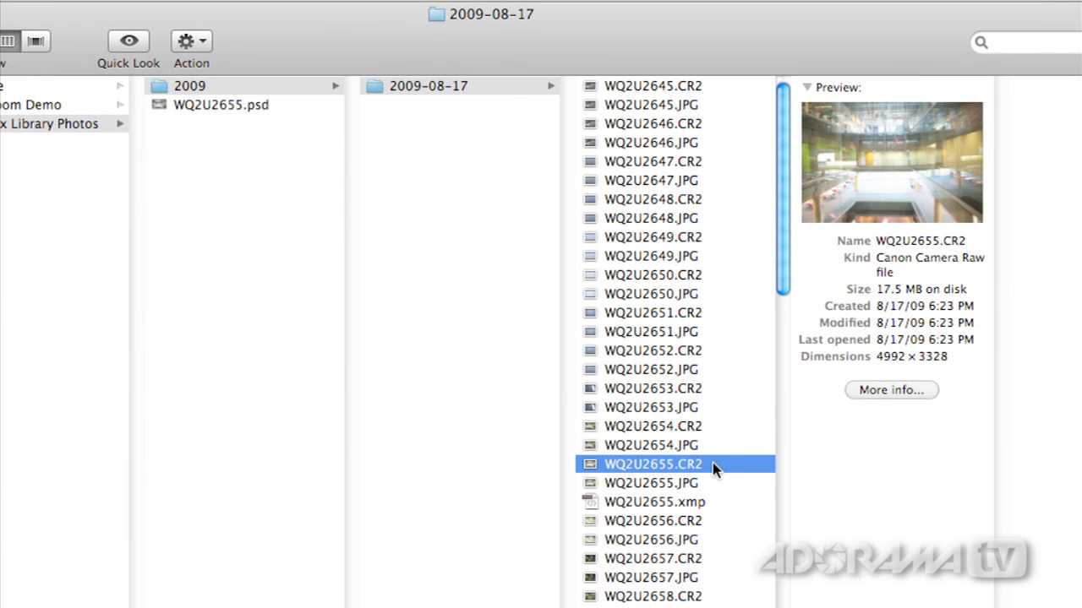
pyautogui.click(247, 105)
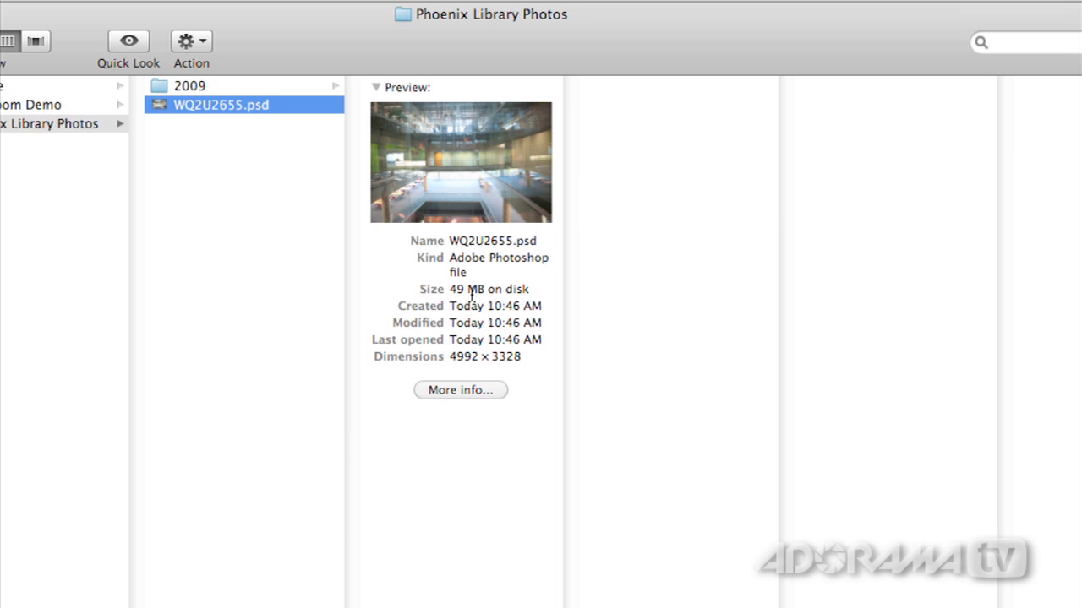
pyautogui.press('super+Tab')
pyautogui.press('super+Tab')
pyautogui.press('super+Tab')
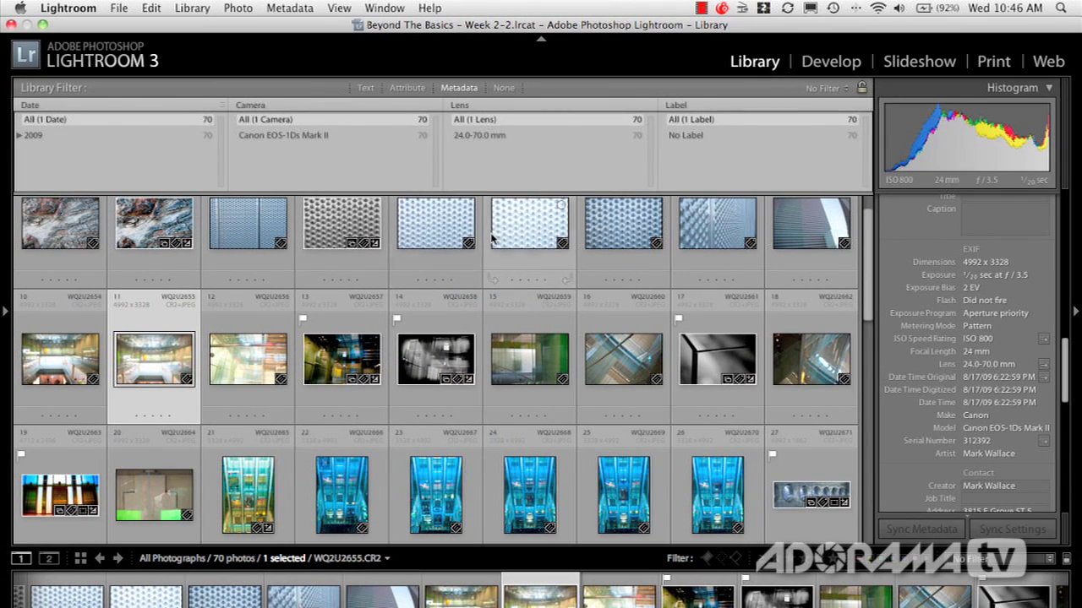
# Open the atrium photo full screen in Develop with the left panel collapsed
pyautogui.doubleClick(155, 365)
pyautogui.hotkey('shift', 'f')
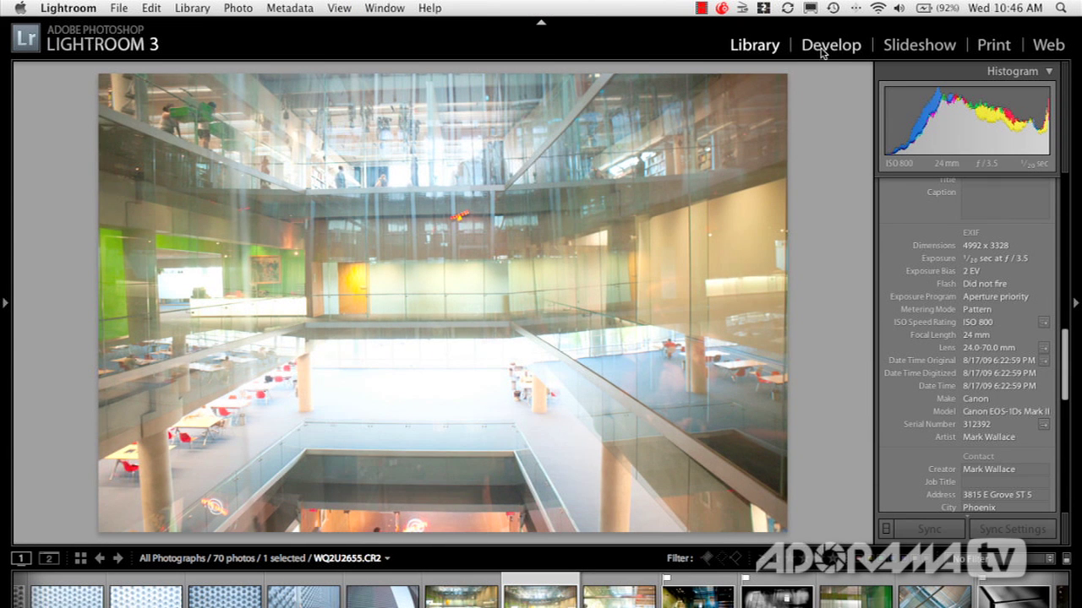
pyautogui.press('f')
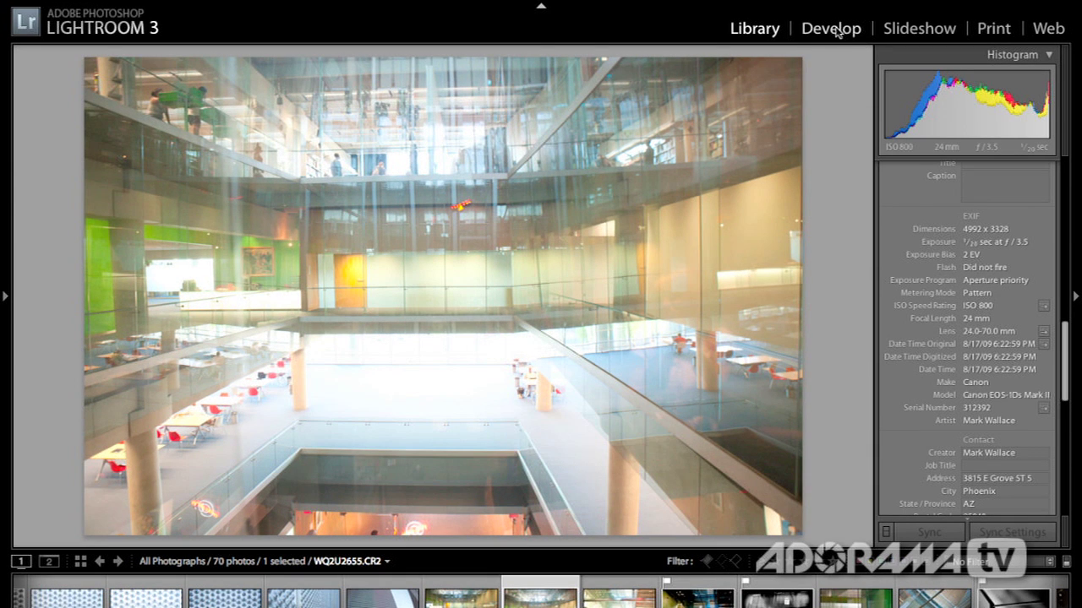
pyautogui.click(834, 30)
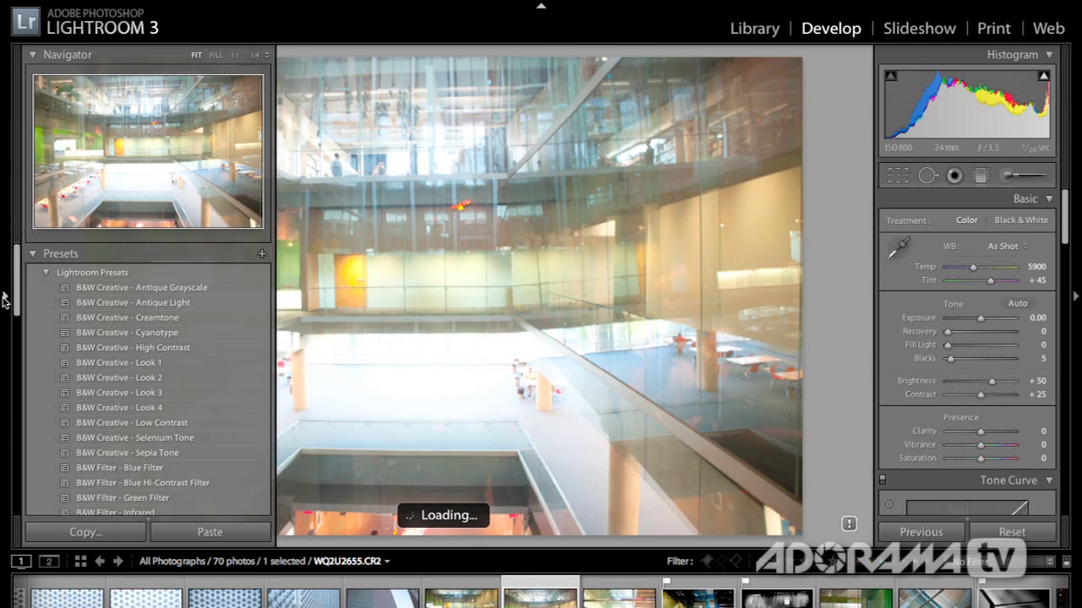
pyautogui.click(5, 298)
# Set Exposure −2.00, Temp 7682, Recovery 49 and Fill Light 45, then switch to Finder
pyautogui.moveTo(982, 319); pyautogui.dragTo(964, 319)
pyautogui.moveTo(973, 267); pyautogui.dragTo(989, 272)
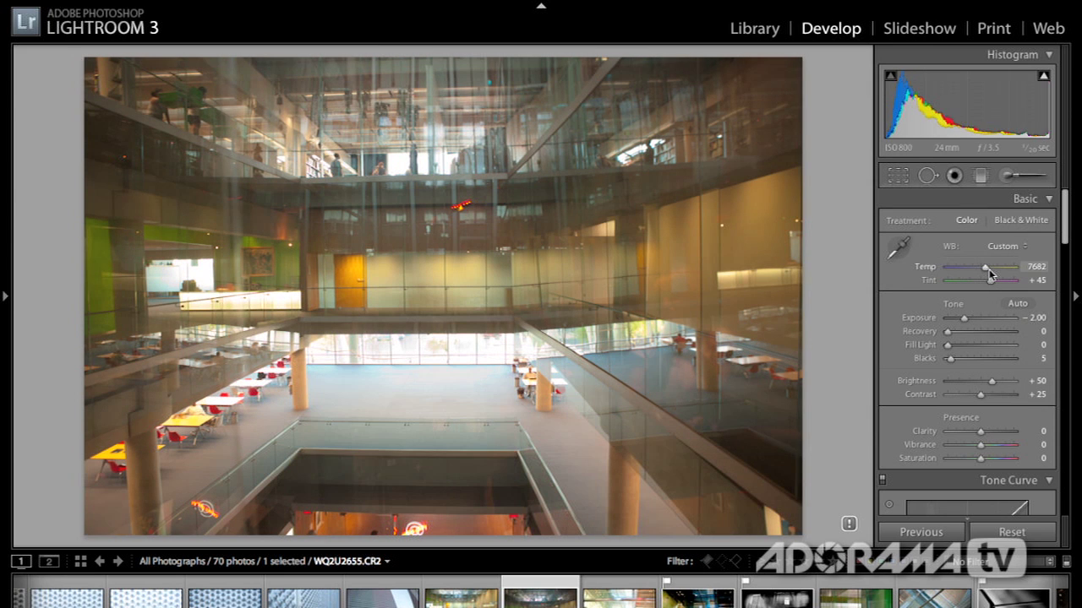
pyautogui.moveTo(949, 337); pyautogui.dragTo(976, 350)
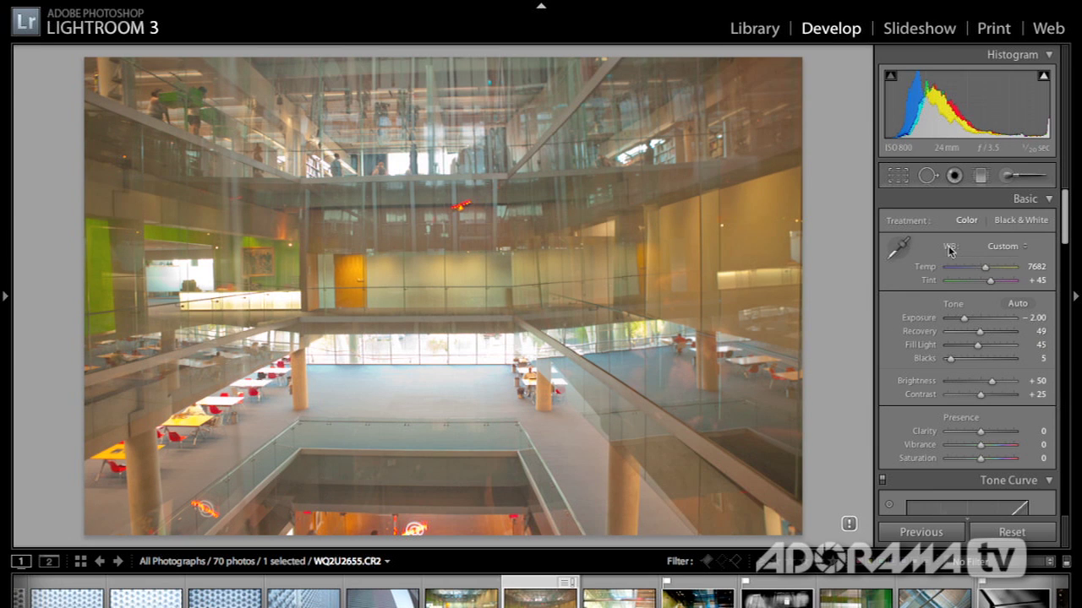
pyautogui.scroll(-3, 965, 384)
pyautogui.scroll(3, 963, 385)
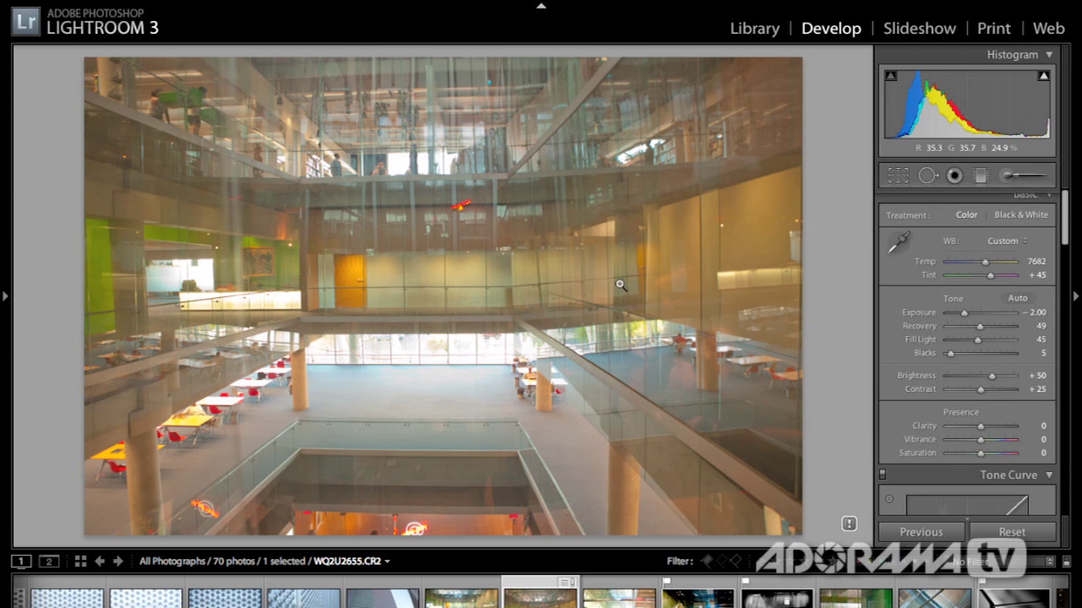
pyautogui.press('super+Tab')
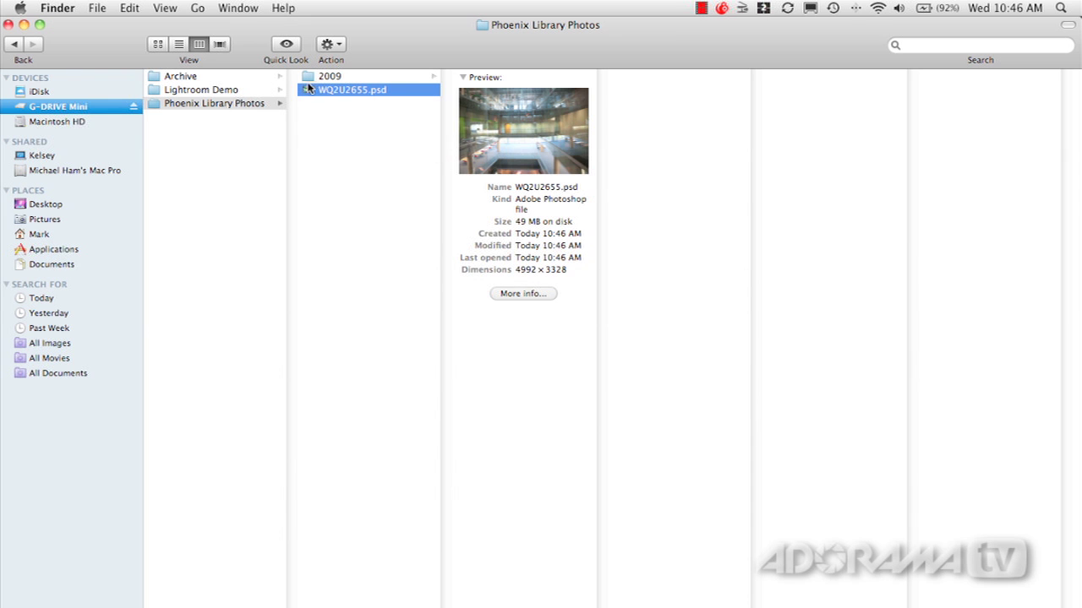
# Inspect the 12 KB WQ2U2655.xmp sidecar in 2009-08-17 and the saved PSD, then return to Lightroom
pyautogui.click(321, 77)
pyautogui.click(512, 78)
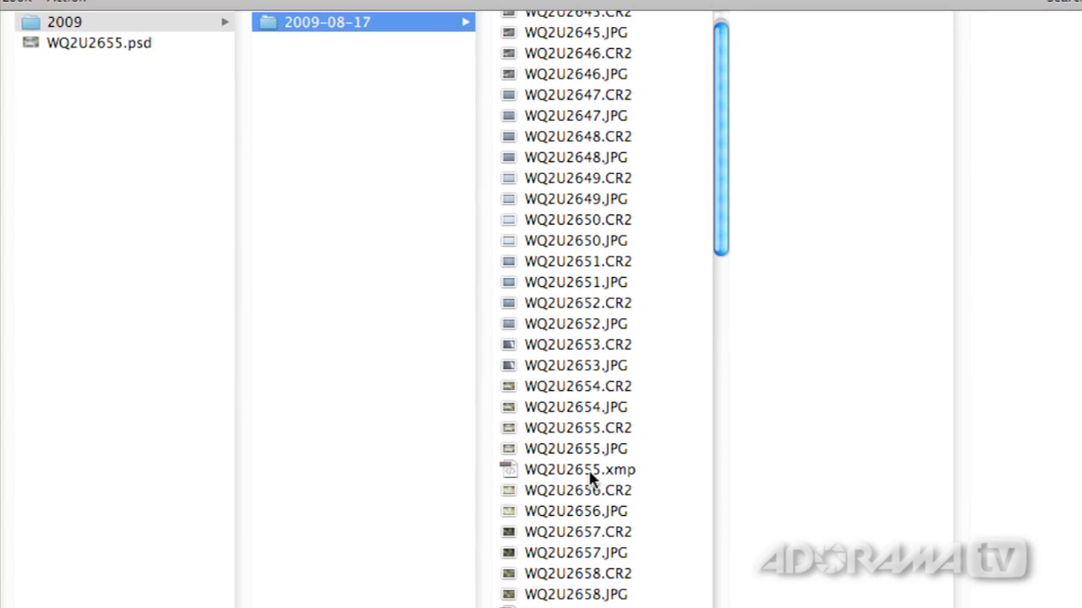
pyautogui.click(669, 376)
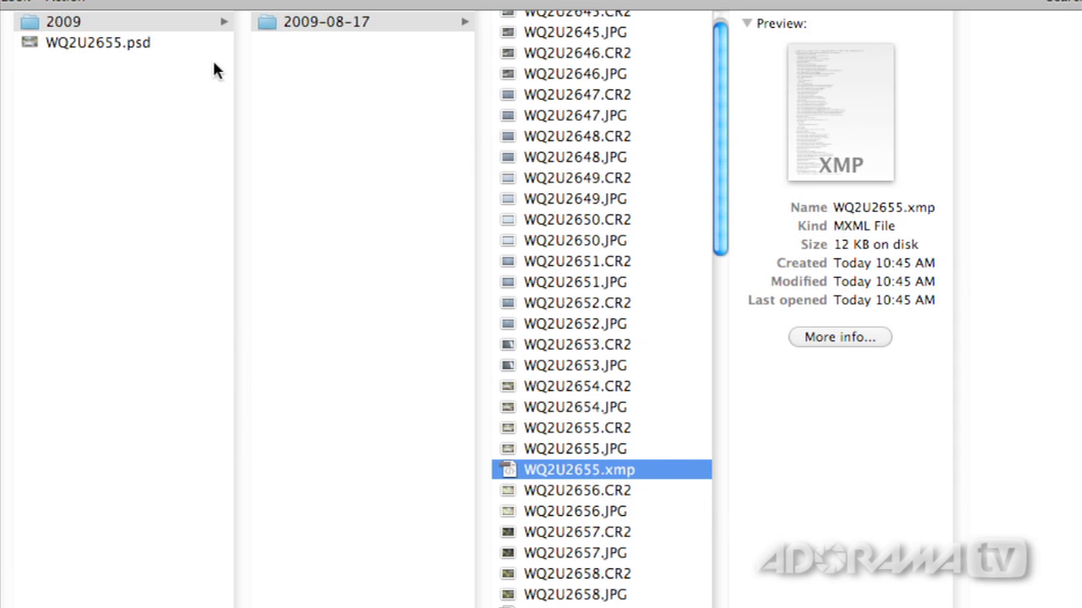
pyautogui.click(126, 42)
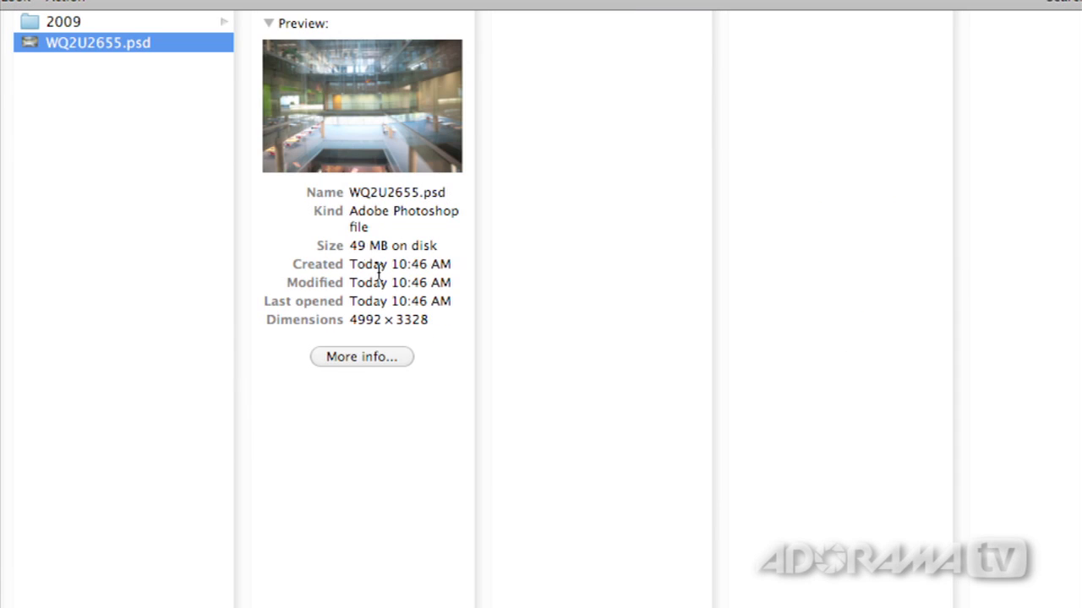
pyautogui.press('super+Tab')
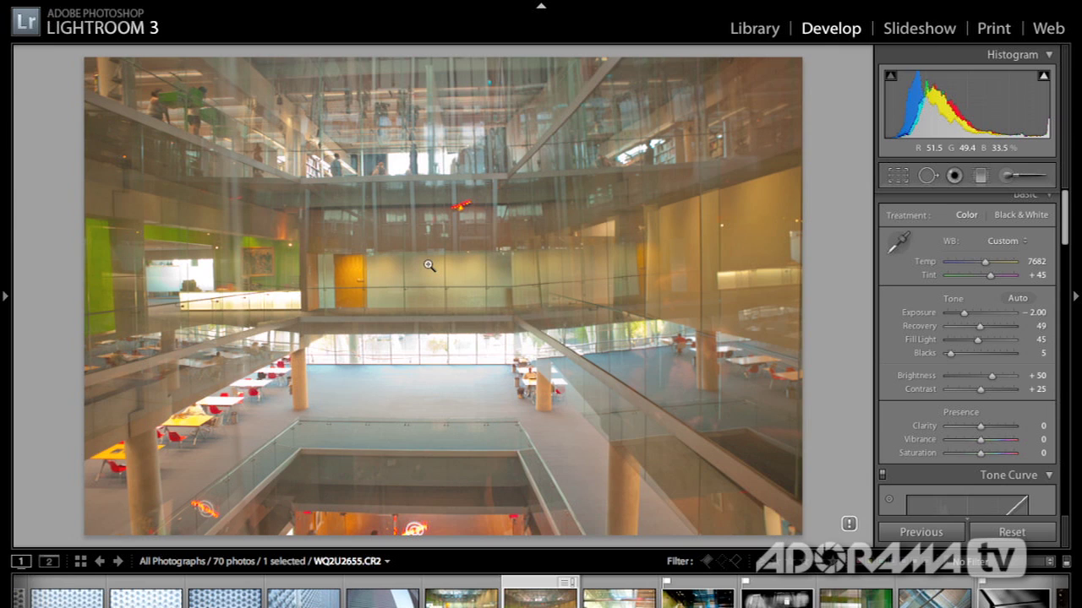
pyautogui.click(119, 9)
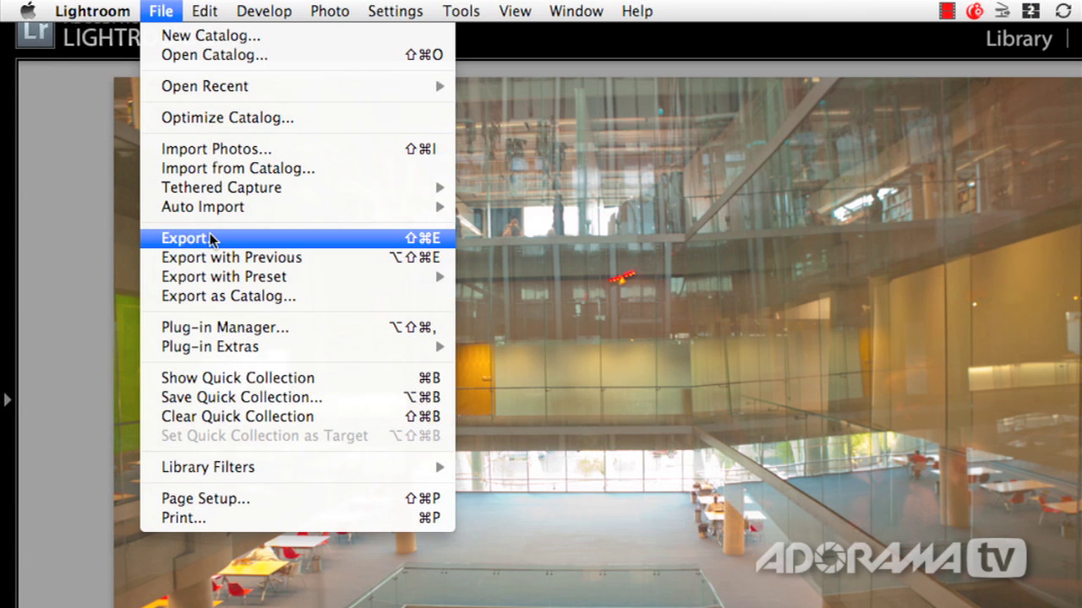
pyautogui.click(209, 237)
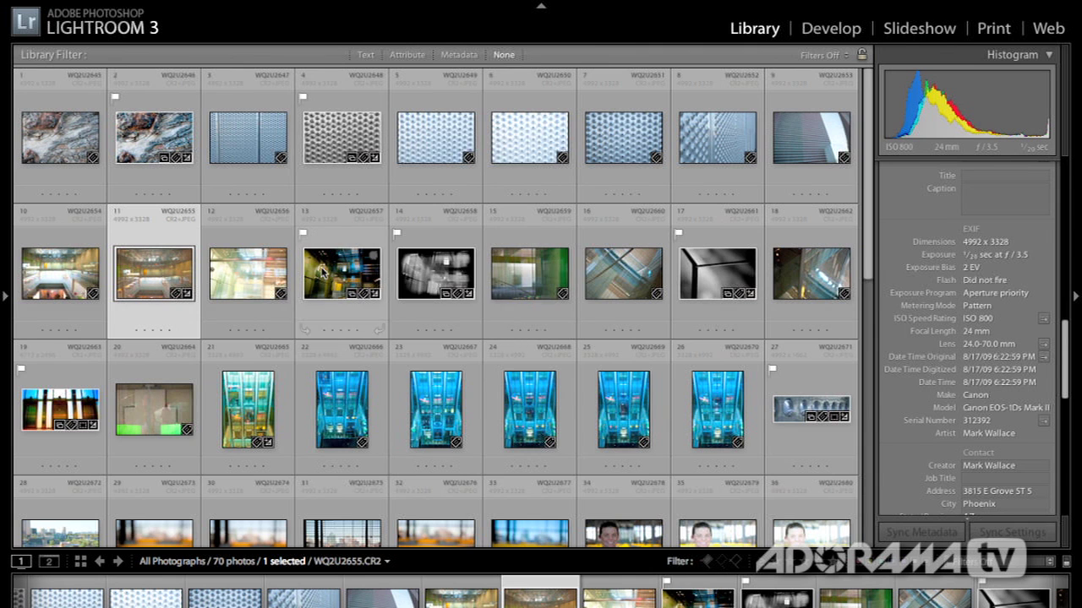
# Send the atrium raw photo to Photoshop CS5.1 via Edit In from its context menu
pyautogui.rightClick(168, 277)
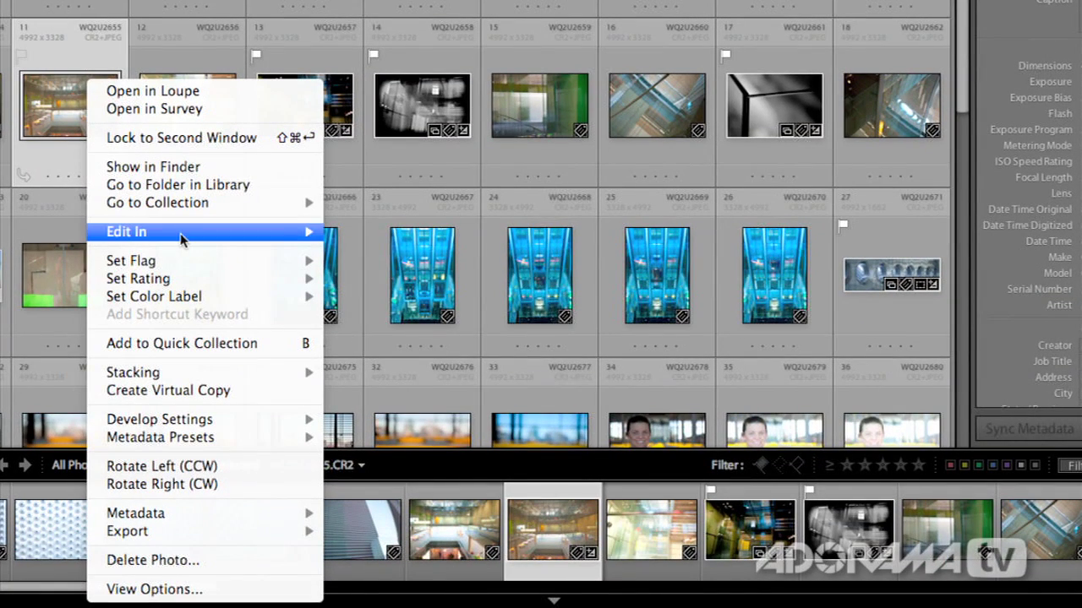
pyautogui.moveTo(181, 235)
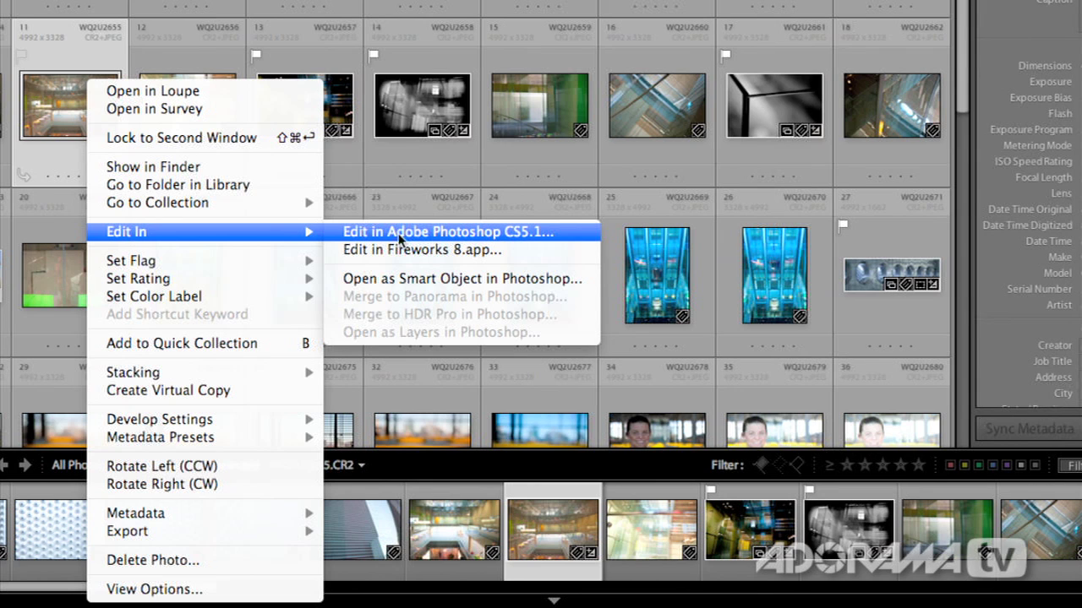
pyautogui.click(473, 239)
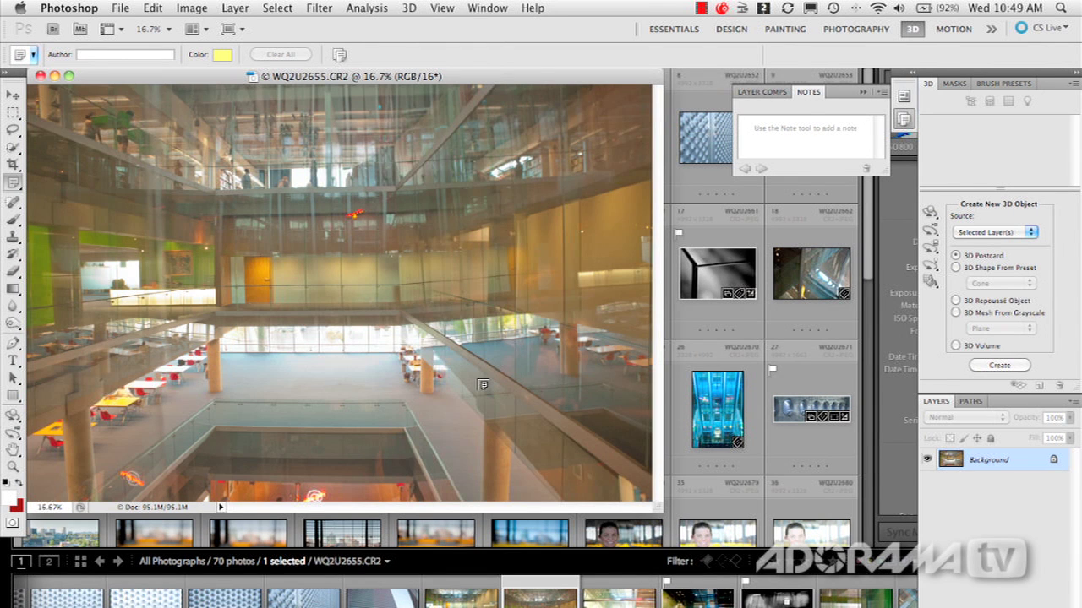
# Show the image full screen on grey and open the Liquify filter
pyautogui.press('f')
pyautogui.moveTo(502, 366); pyautogui.dragTo(382, 313)
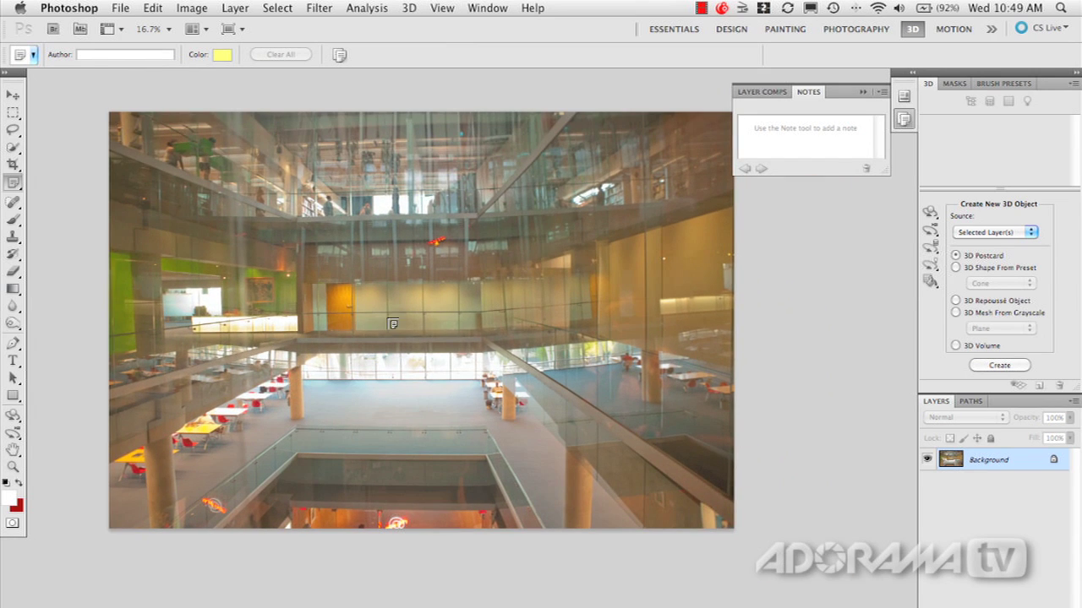
pyautogui.click(310, 9)
pyautogui.click(348, 111)
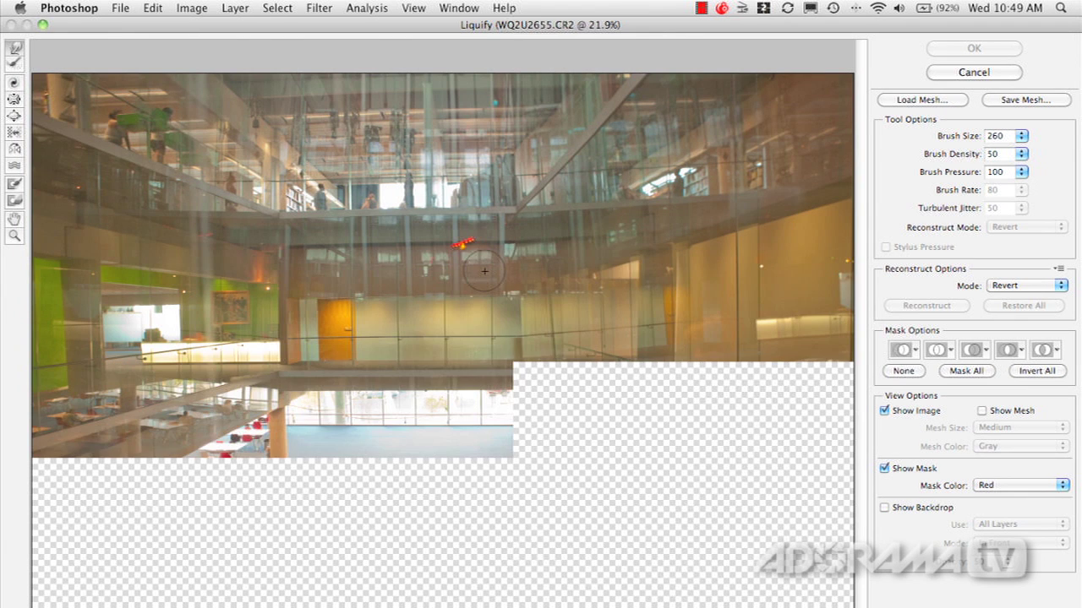
# Forward-warp the railings, chairs, floor and upper glass wall into swirls and apply Liquify
pyautogui.moveTo(534, 372)
pyautogui.mouseDown()
pyautogui.moveTo(467, 402)
pyautogui.moveTo(571, 403)
pyautogui.moveTo(507, 457)
pyautogui.mouseUp()
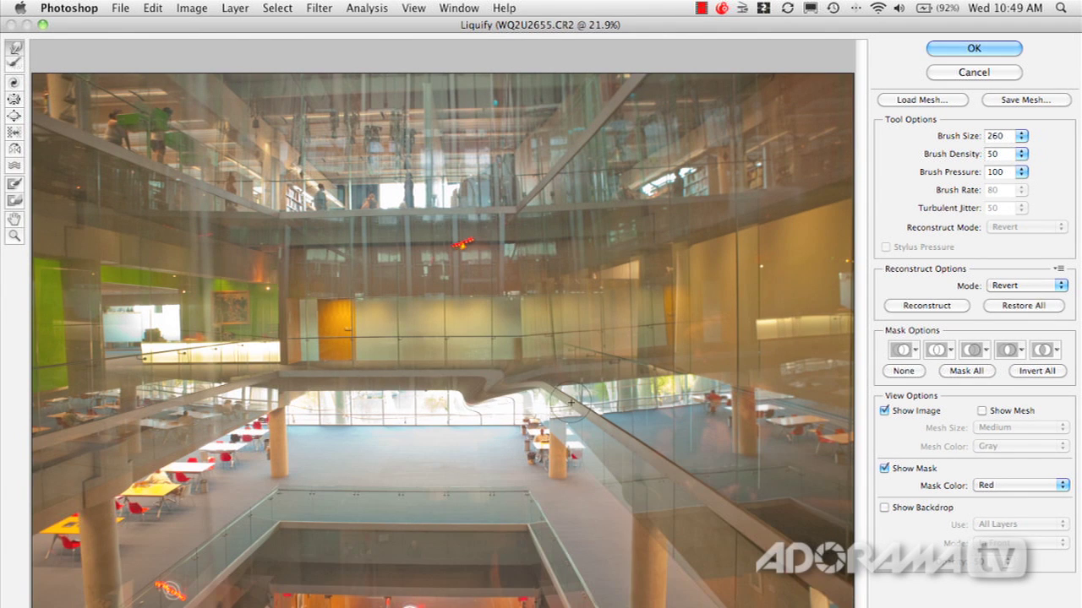
pyautogui.moveTo(541, 397); pyautogui.dragTo(647, 478)
pyautogui.moveTo(390, 367); pyautogui.dragTo(391, 411)
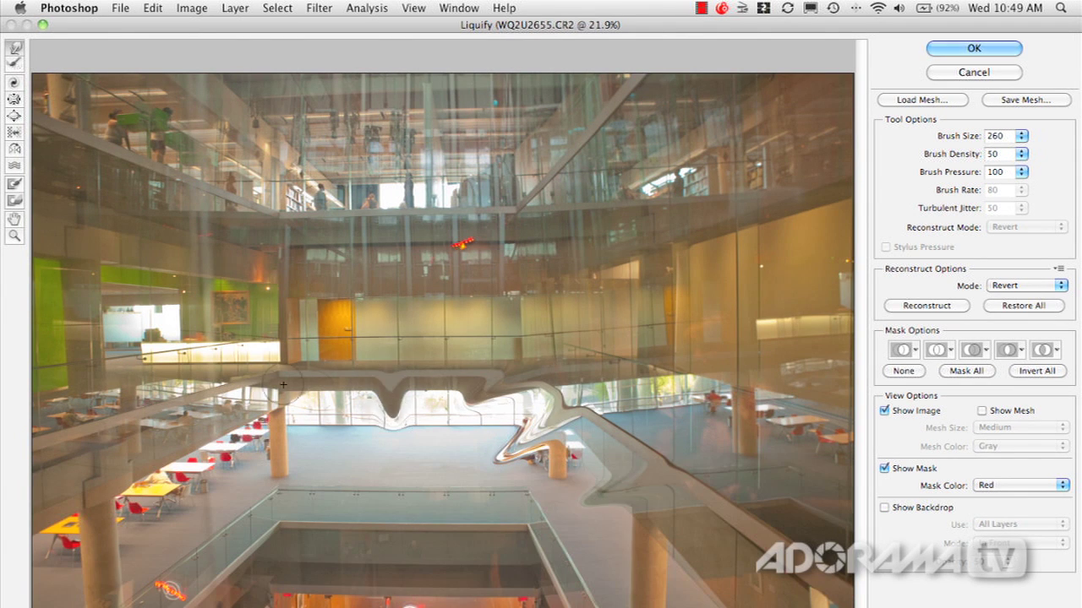
pyautogui.moveTo(279, 366); pyautogui.dragTo(358, 447)
pyautogui.moveTo(160, 402); pyautogui.dragTo(184, 468)
pyautogui.moveTo(88, 448); pyautogui.dragTo(162, 526)
pyautogui.moveTo(468, 549)
pyautogui.mouseDown()
pyautogui.moveTo(426, 479)
pyautogui.moveTo(338, 405)
pyautogui.mouseUp()
pyautogui.moveTo(415, 294)
pyautogui.mouseDown()
pyautogui.moveTo(405, 144)
pyautogui.moveTo(676, 161)
pyautogui.moveTo(667, 372)
pyautogui.moveTo(558, 397)
pyautogui.mouseUp()
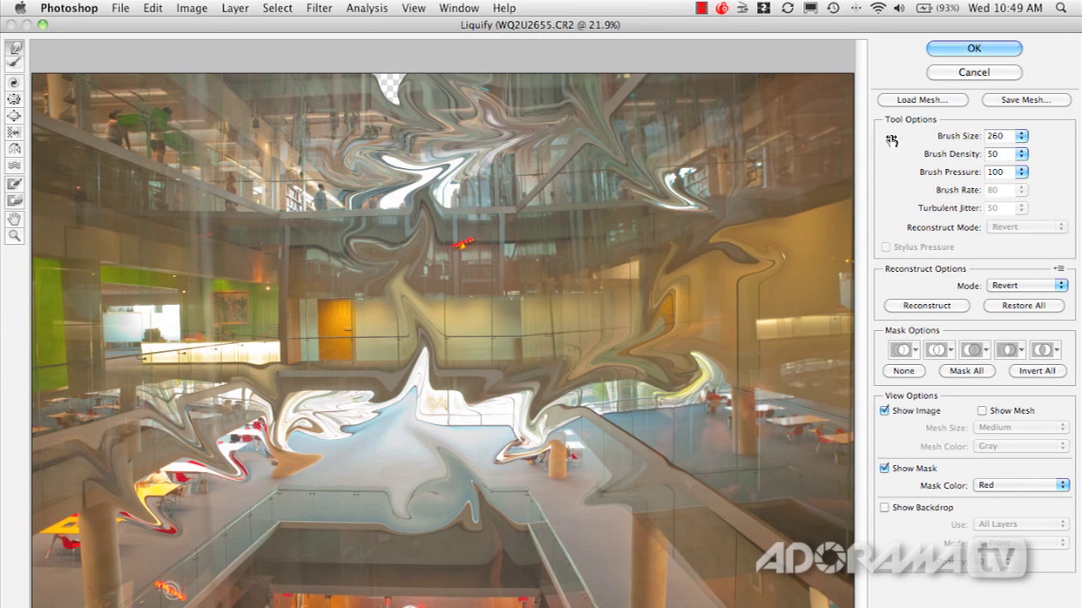
pyautogui.click(954, 47)
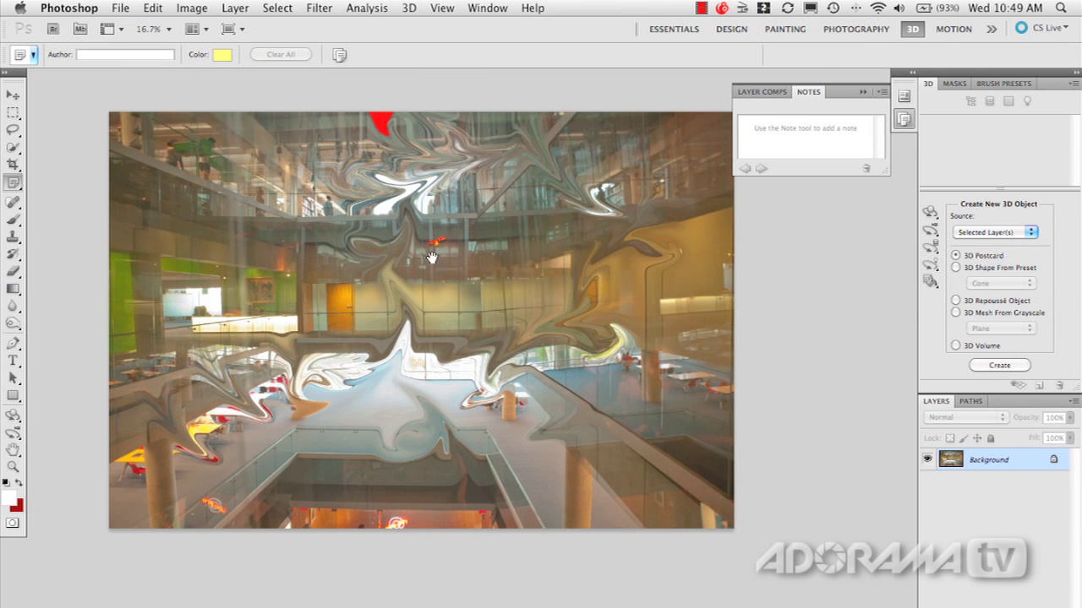
pyautogui.moveTo(431, 258); pyautogui.dragTo(398, 265)
pyautogui.click(118, 8)
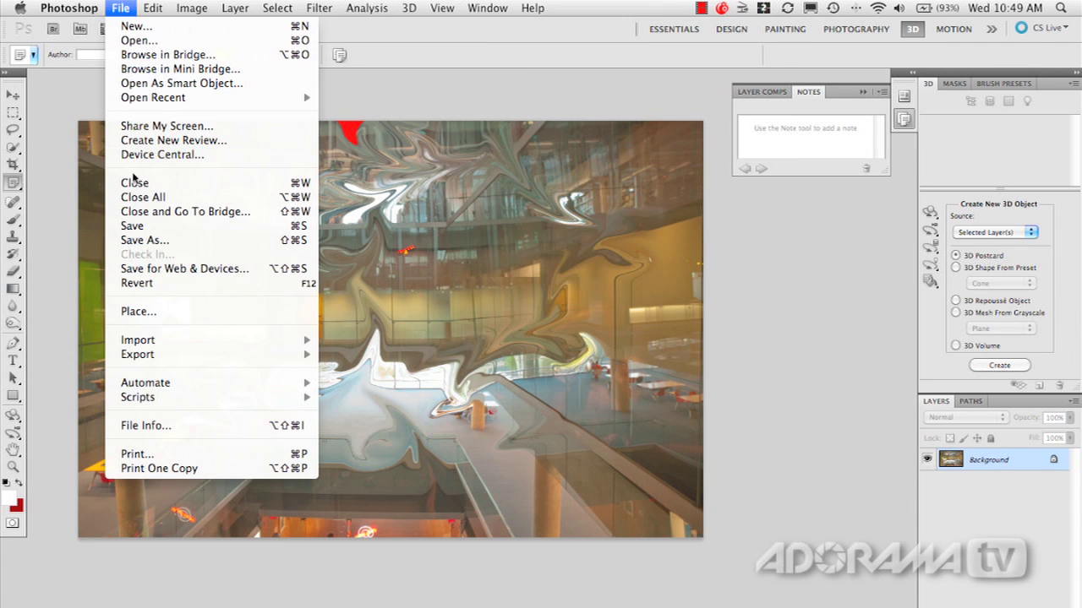
# Save the warped image as the WQ2U2655-Edit PSD and close it
pyautogui.click(133, 227)
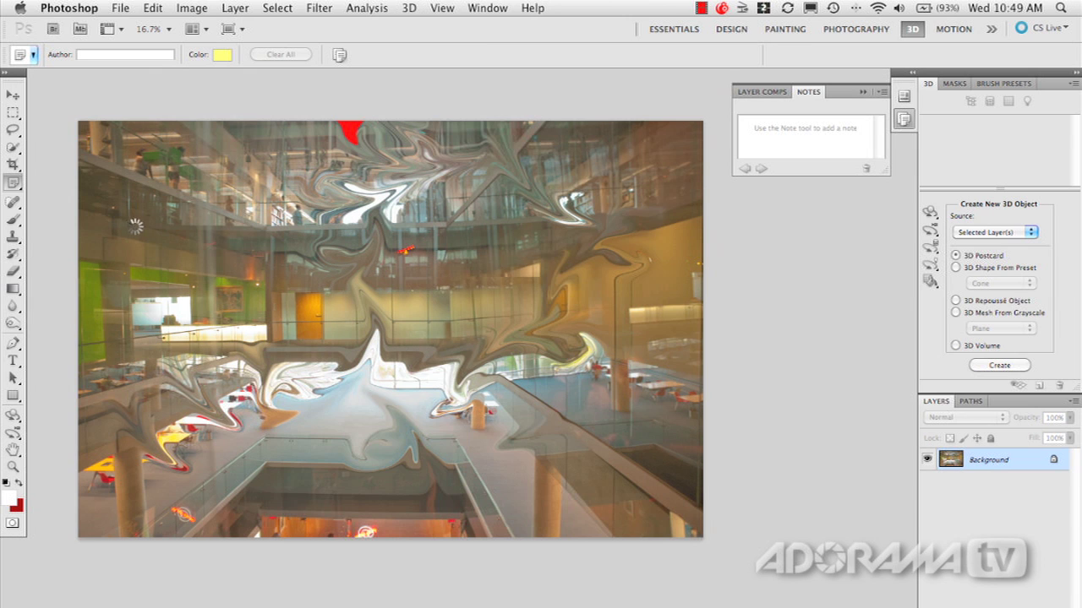
pyautogui.click(121, 9)
pyautogui.click(138, 183)
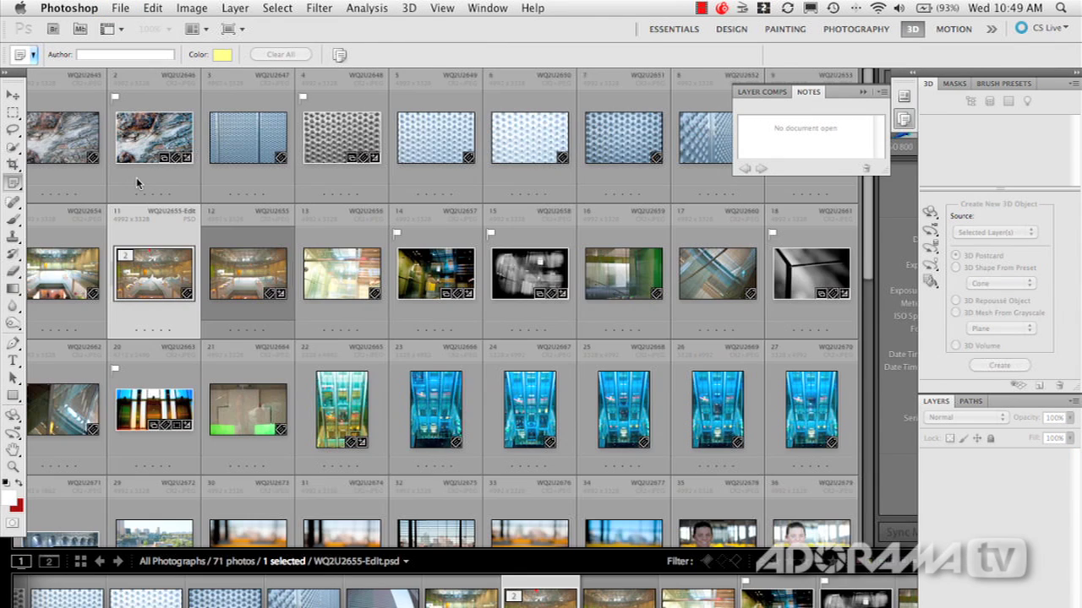
# Bring Lightroom forward and enlarge the grid thumbnails
pyautogui.click(228, 272)
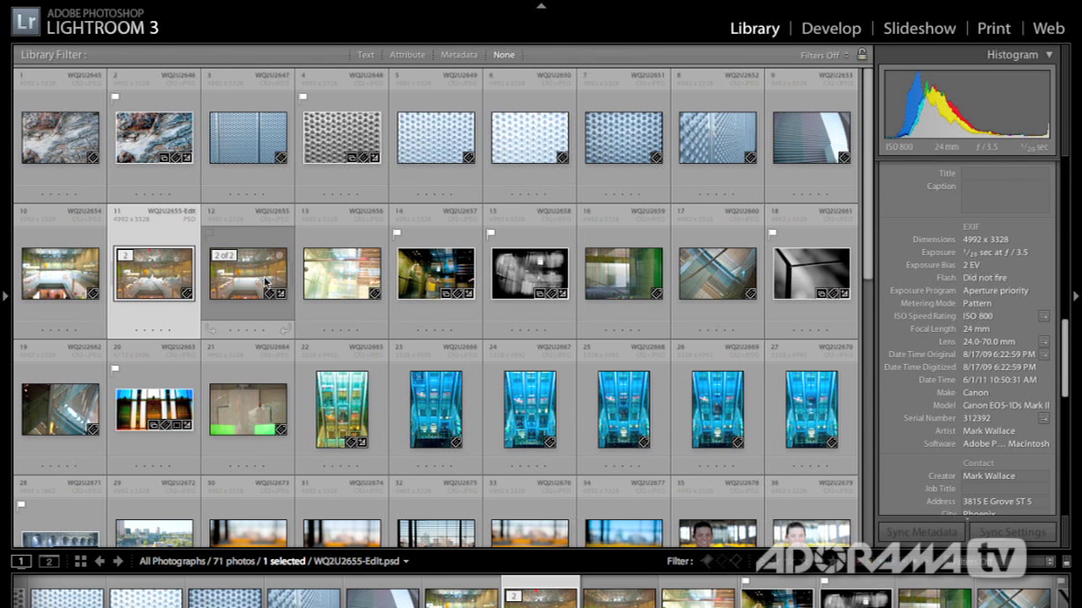
pyautogui.press('t')
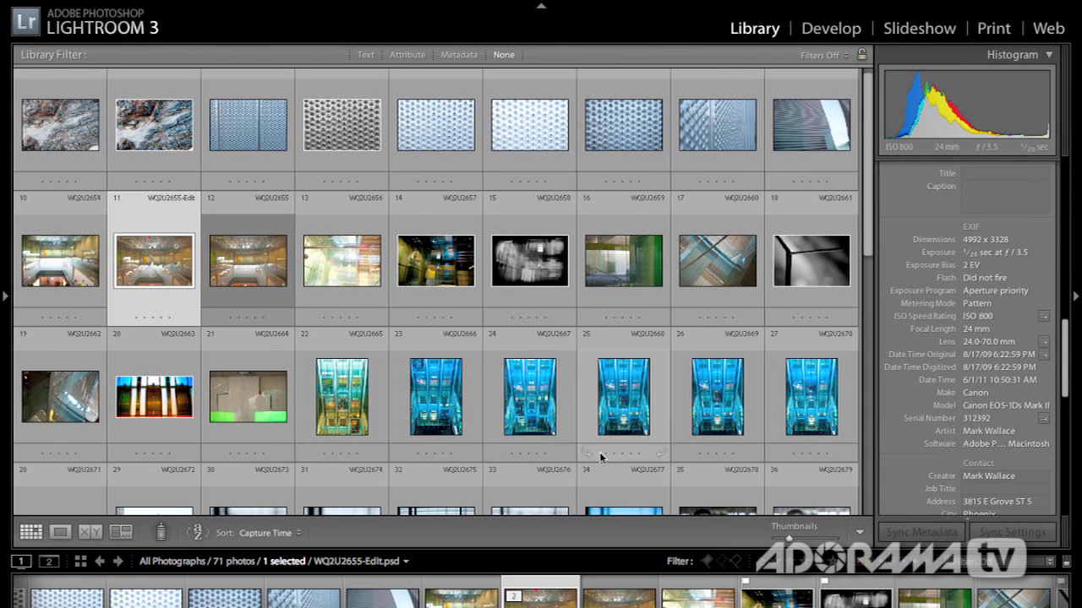
pyautogui.moveTo(790, 538); pyautogui.dragTo(814, 534)
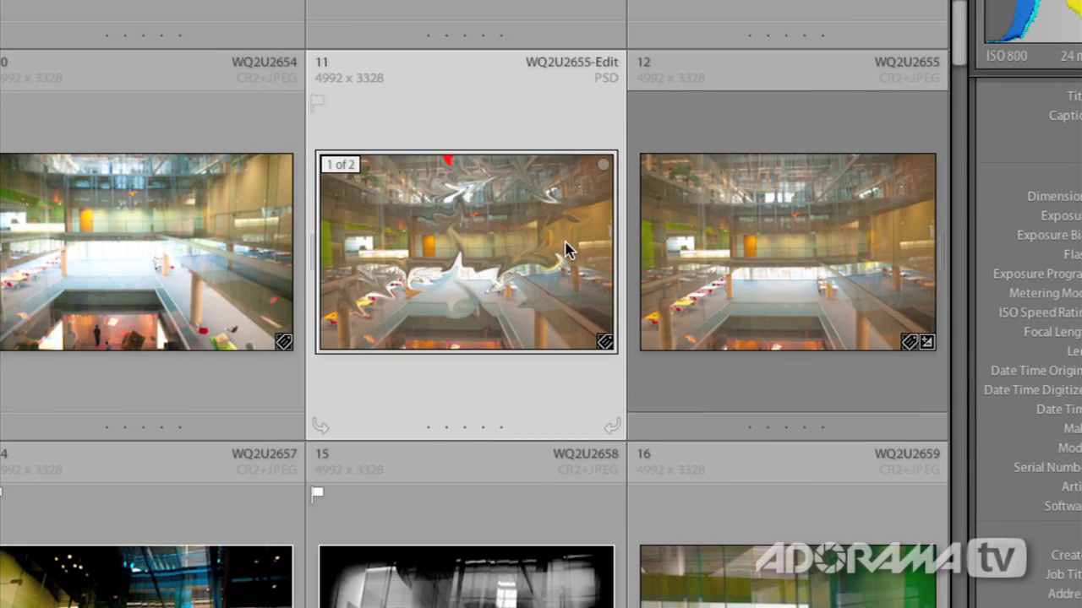
# Survey photos 11 and 12 side by side, return to Grid, and bring up Edit In for the PSD
pyautogui.click(833, 224)
pyautogui.keyDown('ctrl'); pyautogui.click(522, 236); pyautogui.keyUp('ctrl')
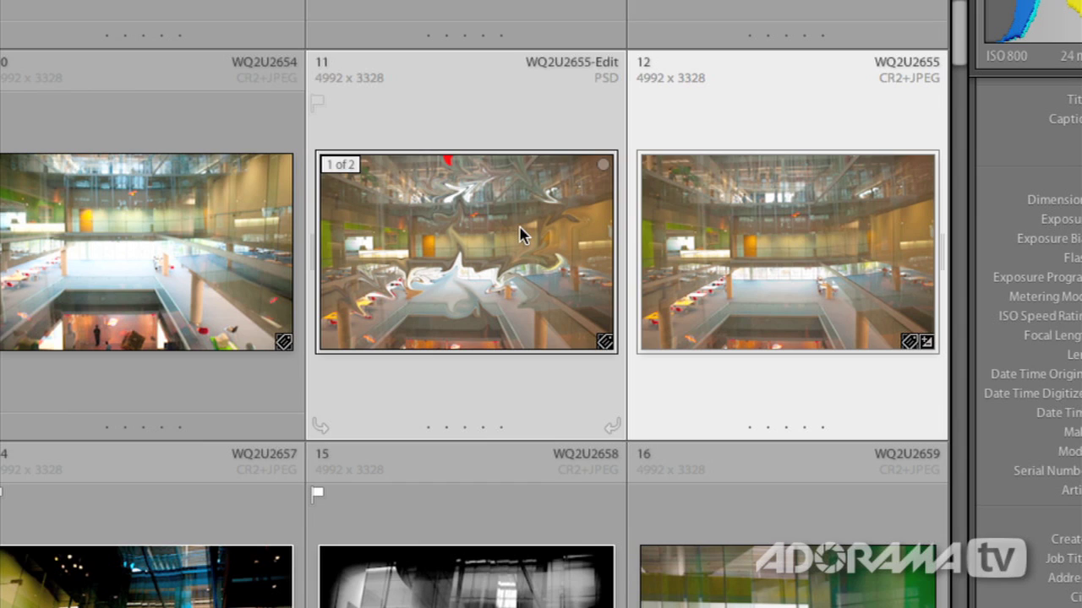
pyautogui.press('n')
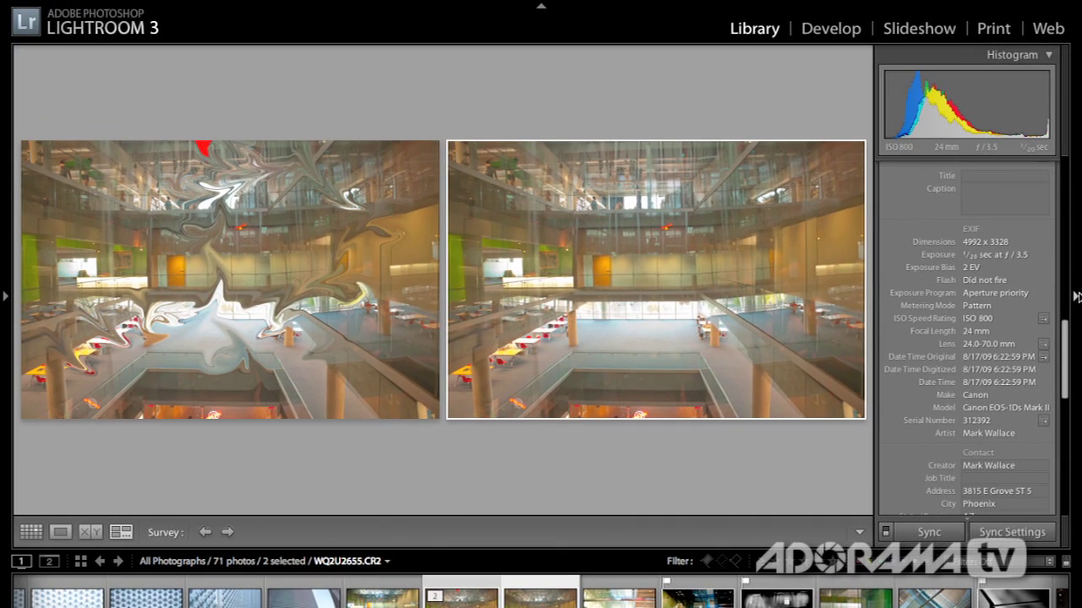
pyautogui.click(1078, 296)
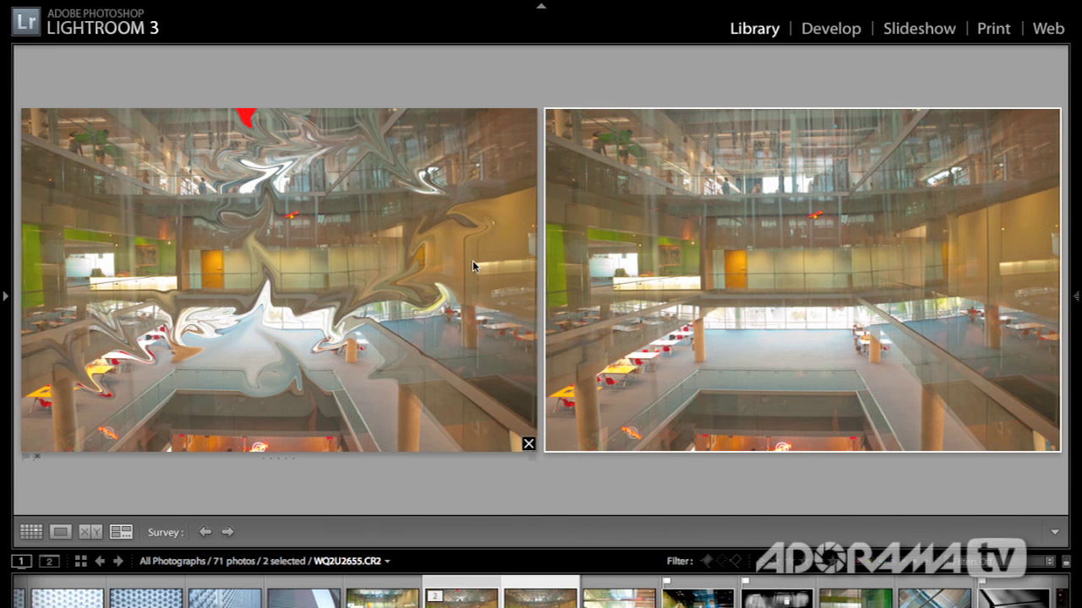
pyautogui.press('g')
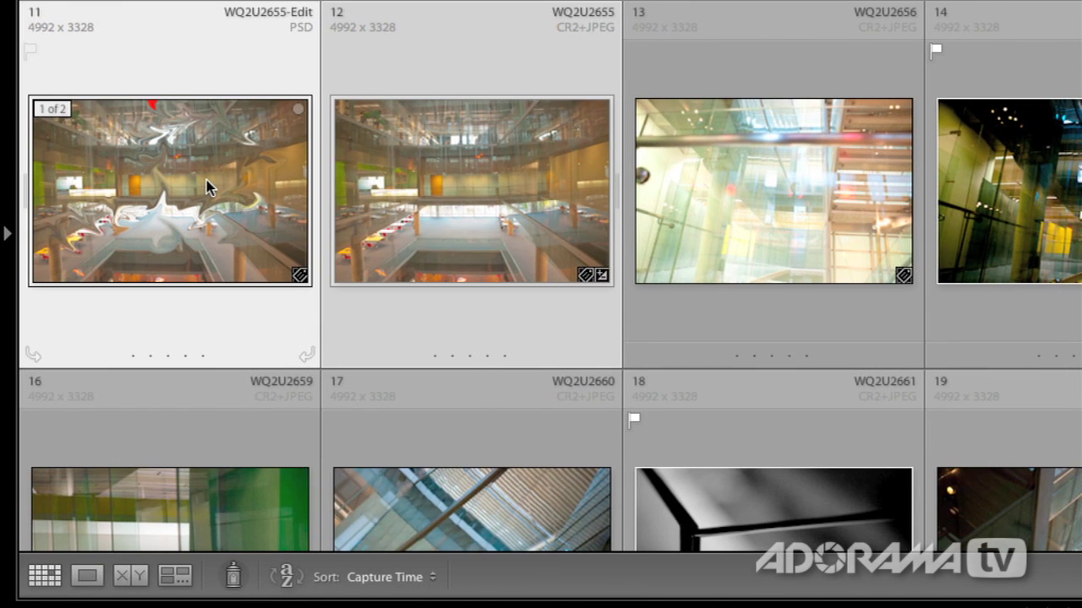
pyautogui.rightClick(206, 180)
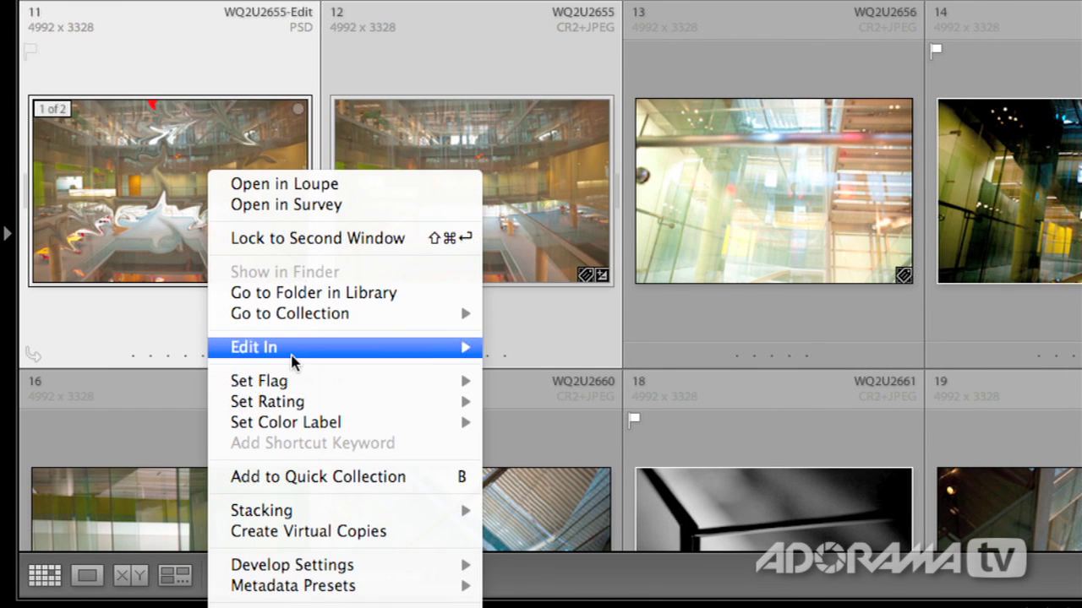
pyautogui.moveTo(291, 357)
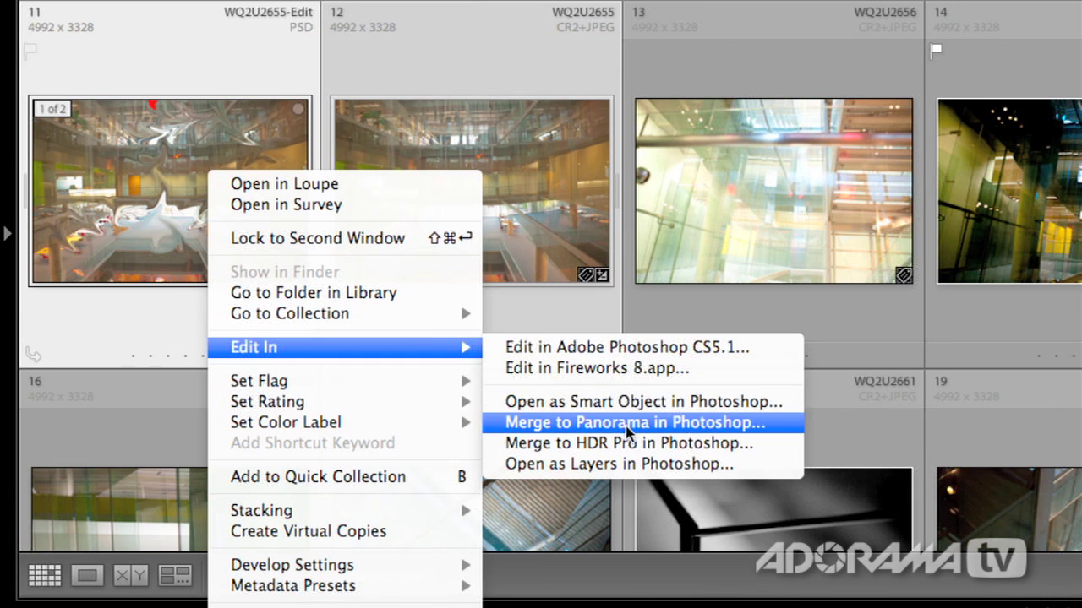